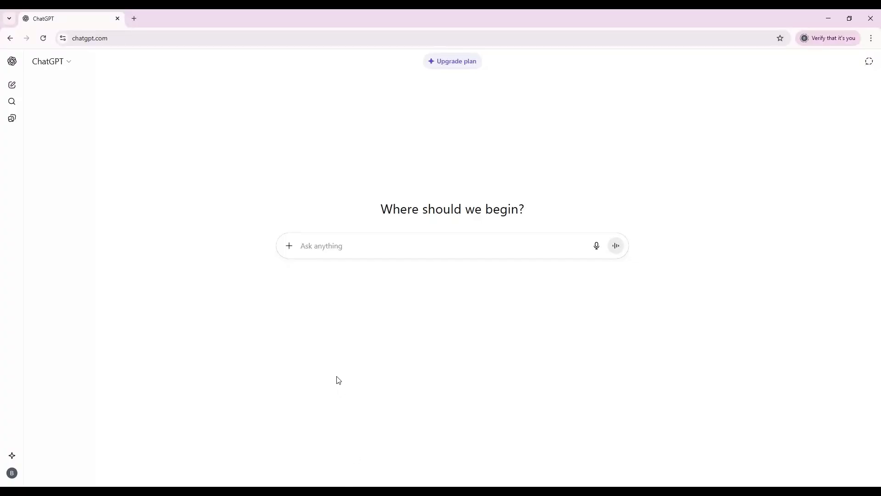
Switch the new chat to Create image mode from the composer's + menu.
click(288, 248)
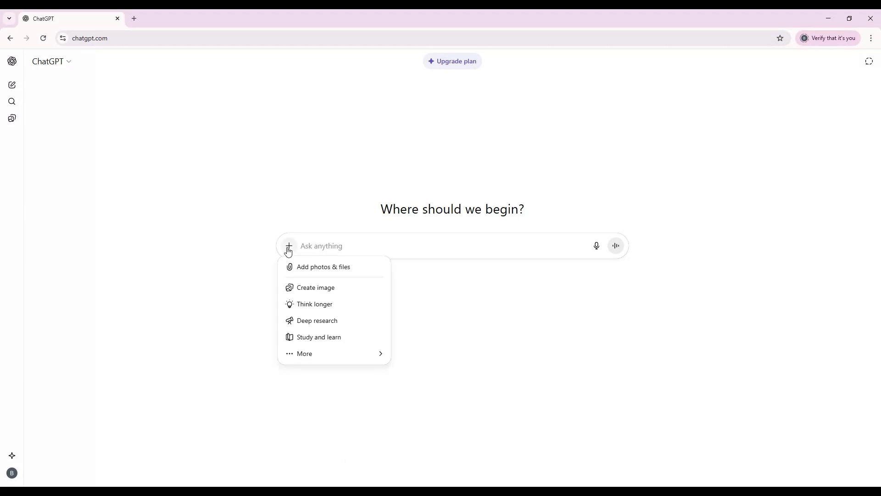
click(345, 288)
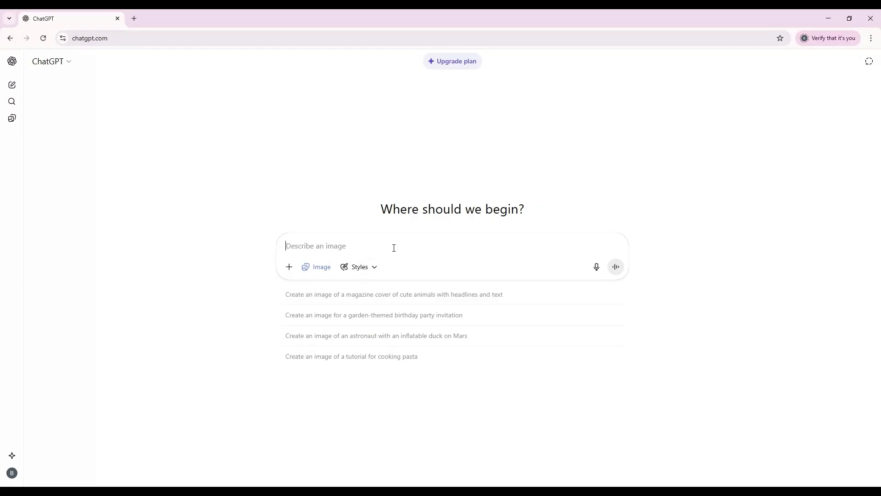
text(A )
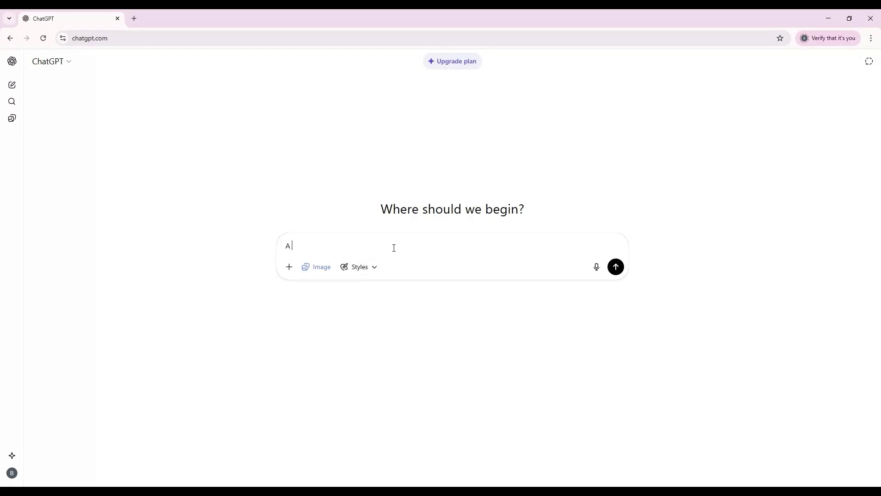
text(clean, modern logo design for a new tech start)
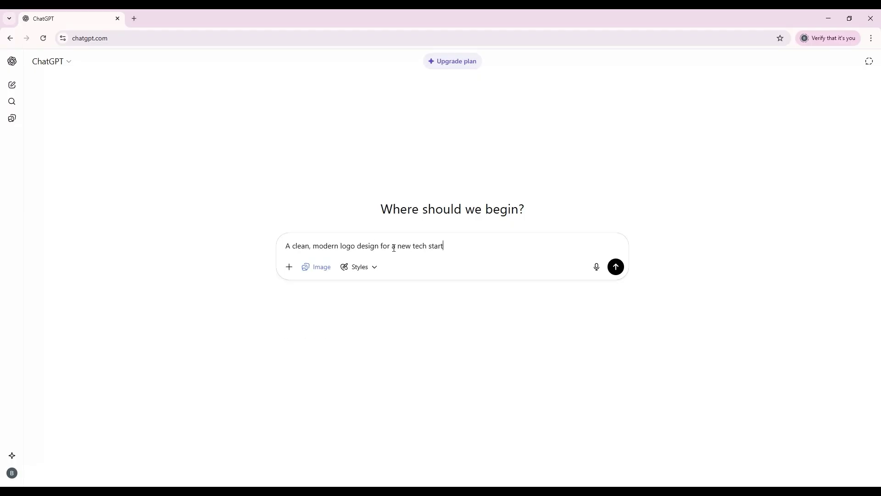
text( up, Using blue and white colours with a minimalist style)
Send the clean, modern, minimalist blue-and-white tech startup logo request to generate it.
key(Return)
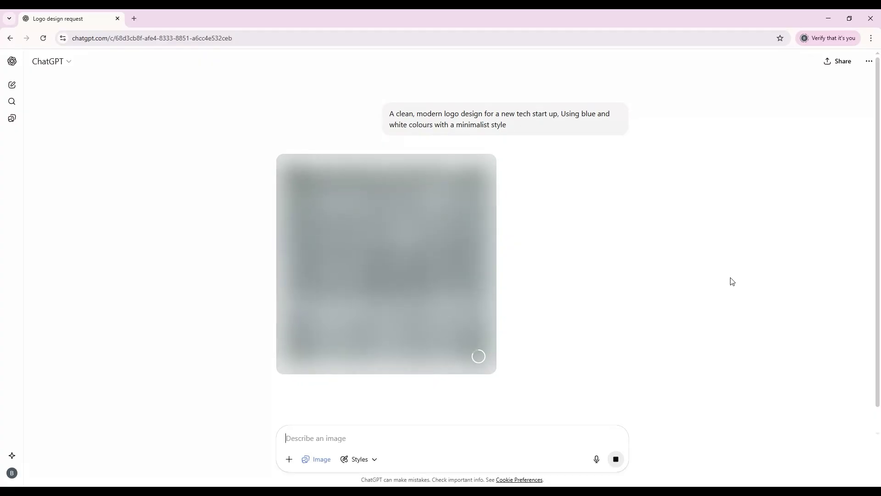
View the generated logo full-size and brush-mask its square icon as the region to edit.
click(454, 251)
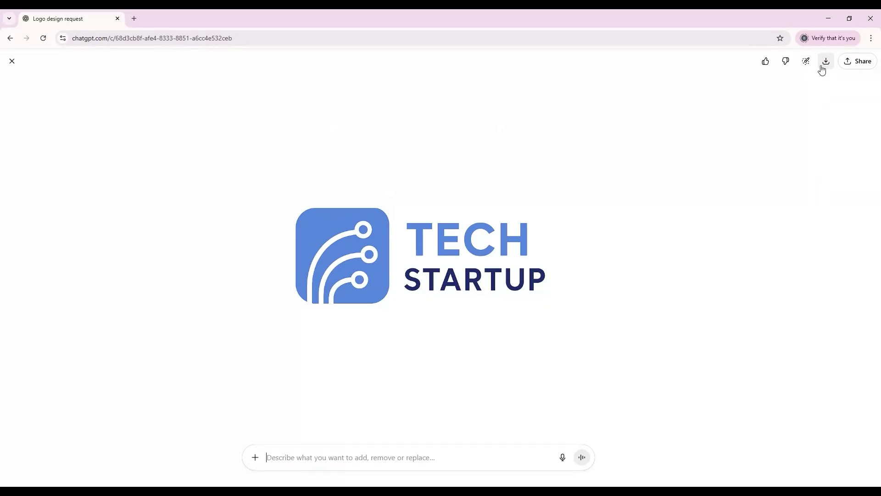
click(805, 61)
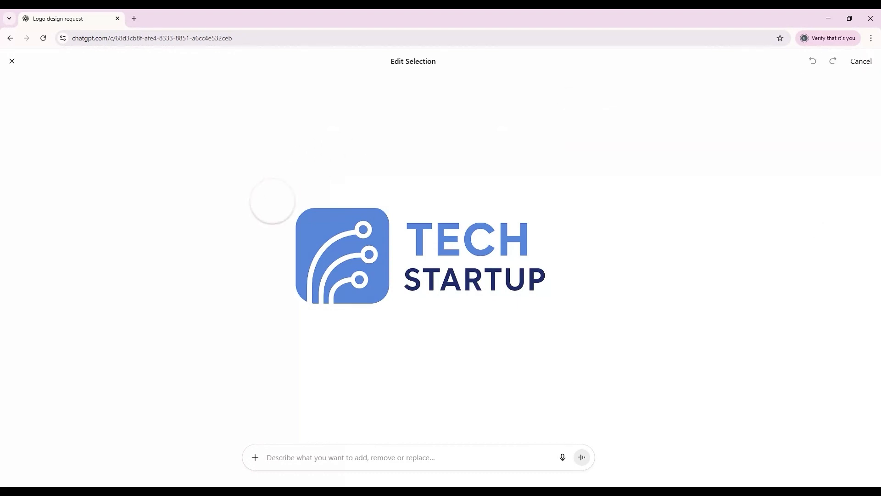
mouse_move(303, 216)
mouse_down()
mouse_move(366, 286)
mouse_move(314, 231)
mouse_up()
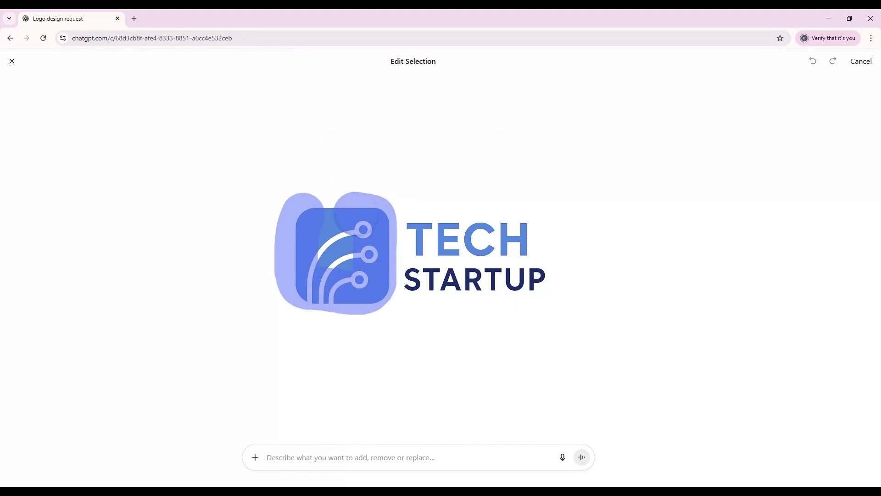
drag(317, 226, 355, 256)
click(311, 448)
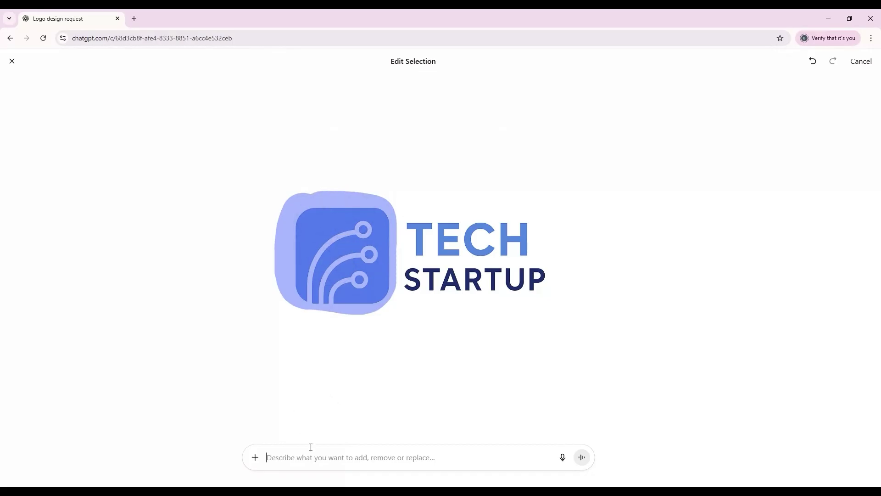
text(circut board icon)
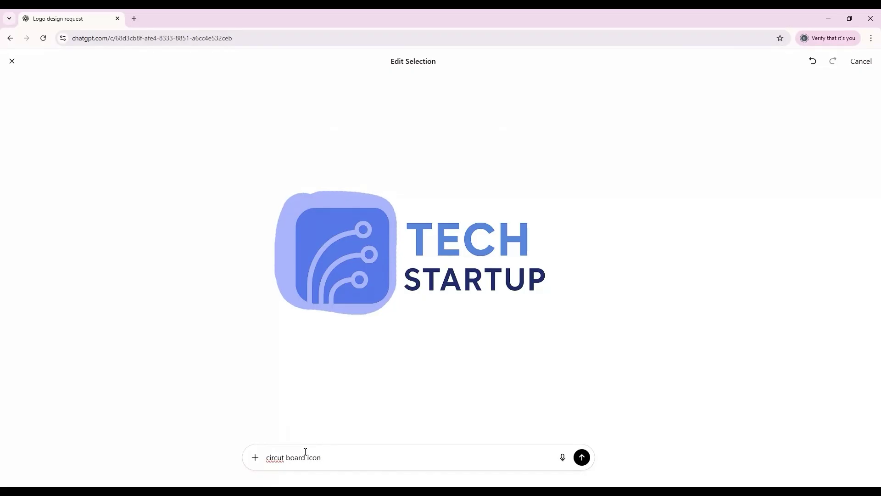
Correct 'circut' to 'circuit' and send the 'circuit board icon' edit request.
double_click(275, 457)
text(circuit)
click(582, 457)
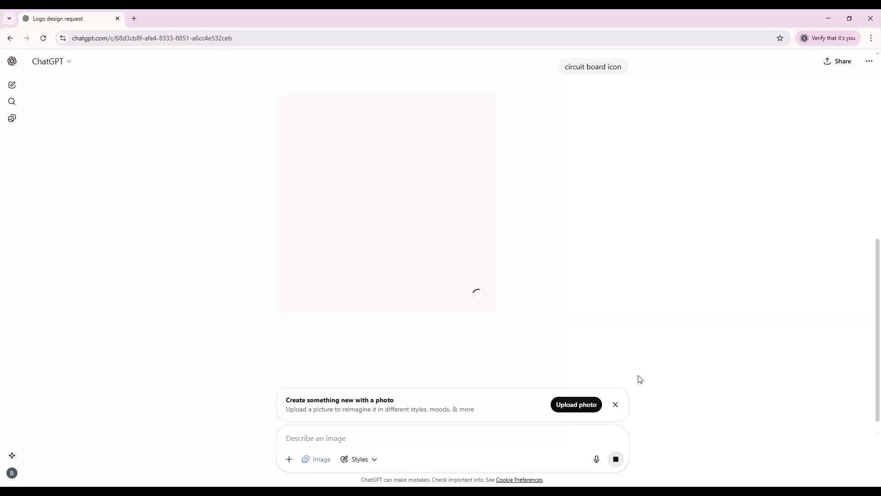
Dismiss the 'Create something new with a photo' banner while the edit renders.
click(615, 404)
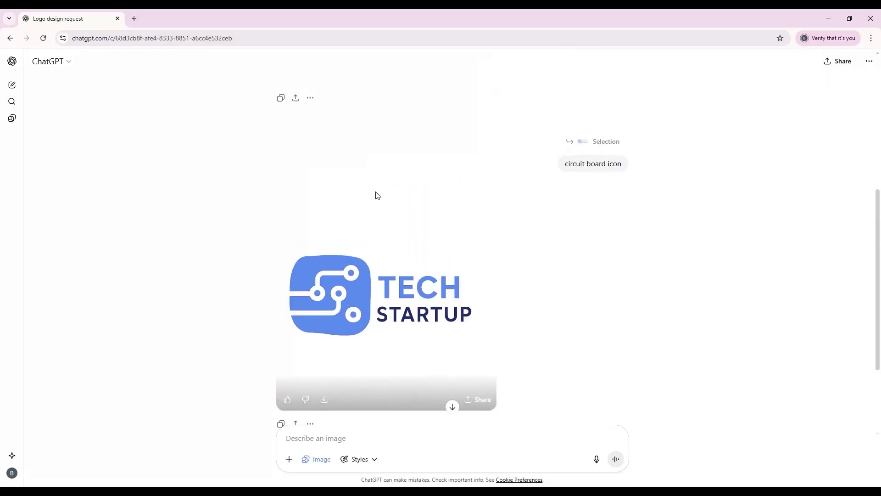
mouse_move(386, 247)
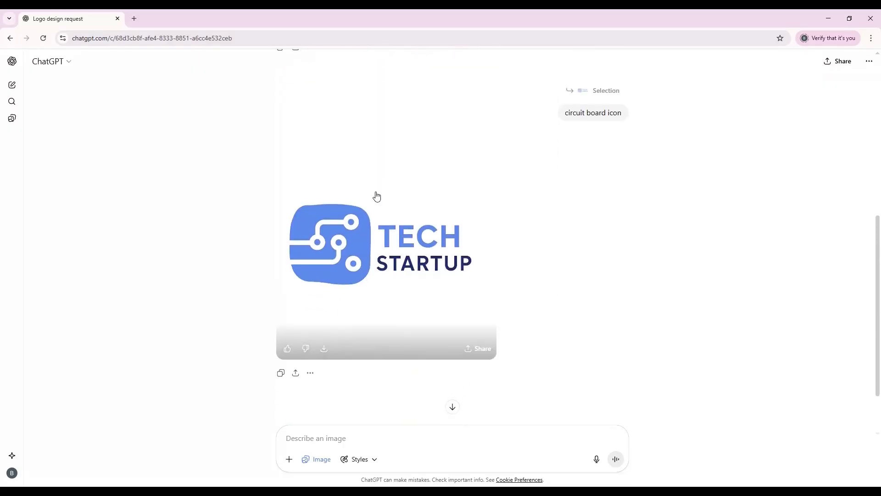
View the circuit-board TECH STARTUP logo full-size in the image viewer.
click(398, 250)
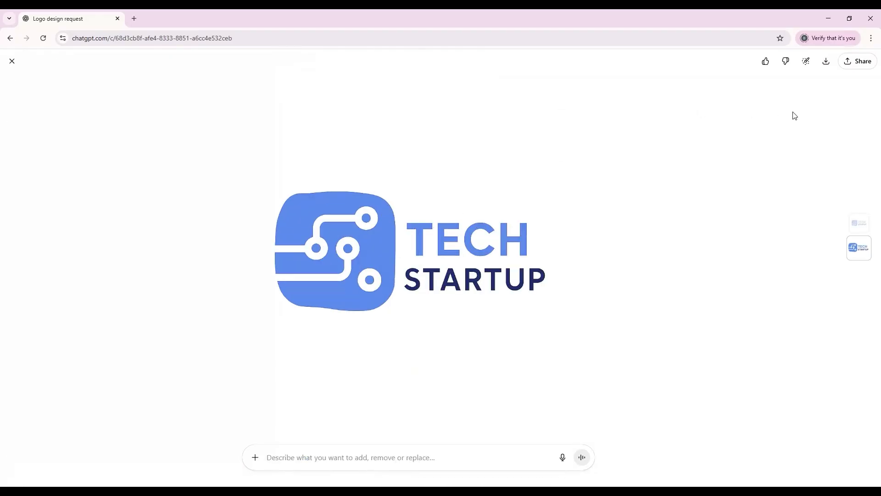